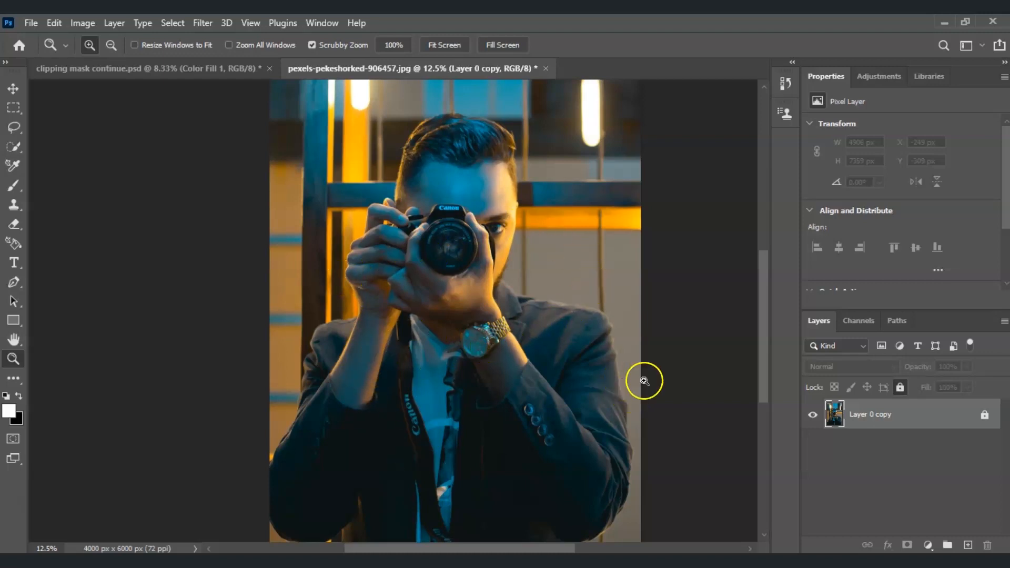
# - Add a white (ffffff) Solid Color fill layer and place it beneath the photo layer
pyautogui.click(928, 545)
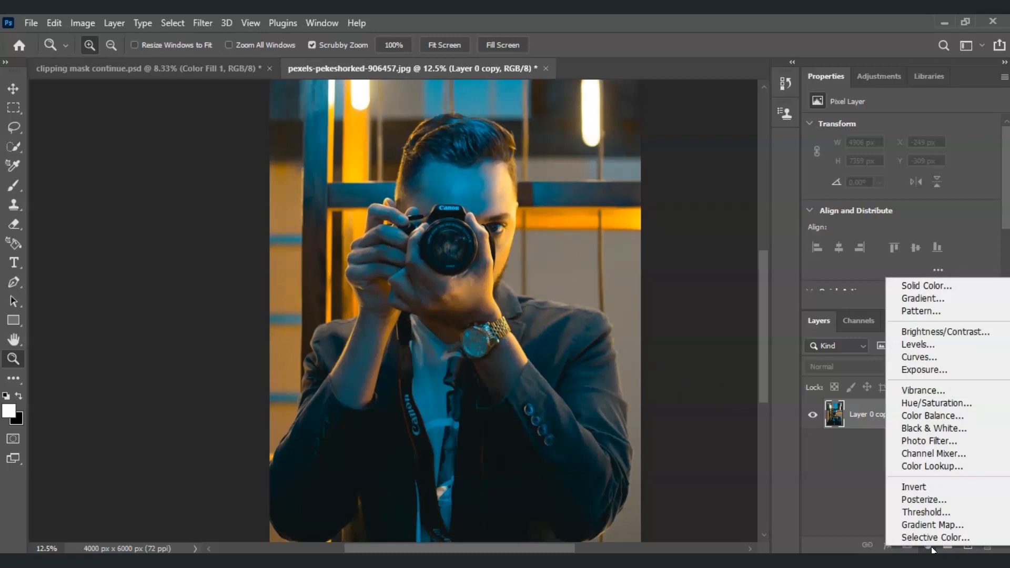
pyautogui.click(982, 286)
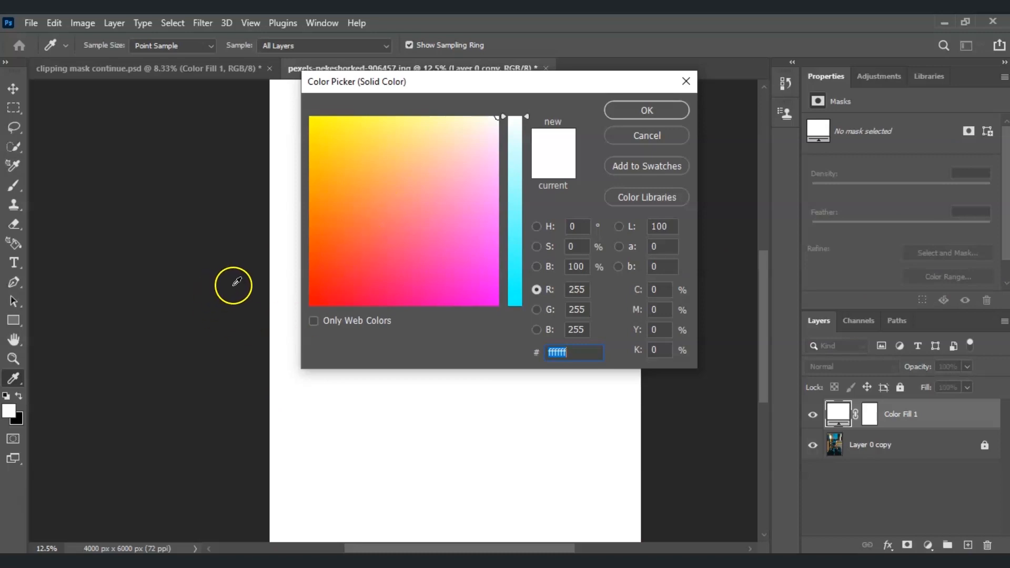
pyautogui.moveTo(453, 170)
pyautogui.mouseDown()
pyautogui.moveTo(492, 122)
pyautogui.moveTo(538, 105)
pyautogui.moveTo(514, 129)
pyautogui.moveTo(541, 124)
pyautogui.moveTo(560, 142)
pyautogui.mouseUp()
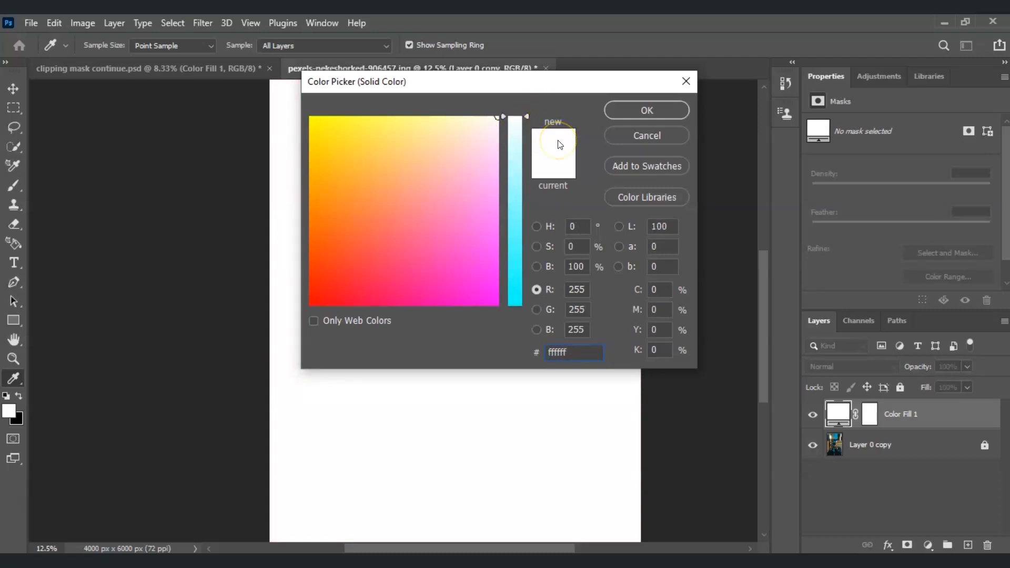
pyautogui.click(646, 110)
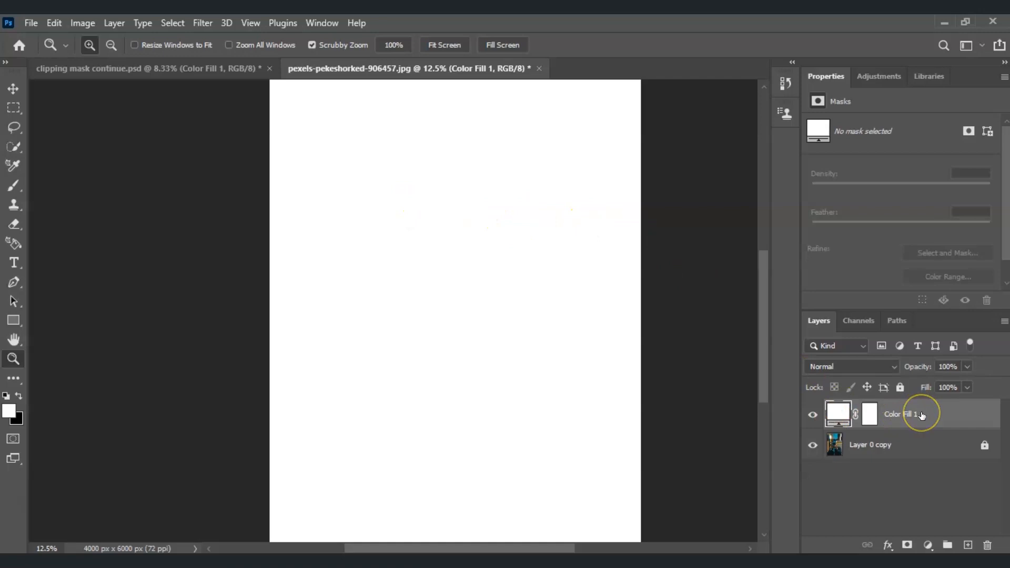
pyautogui.moveTo(920, 414); pyautogui.dragTo(896, 475)
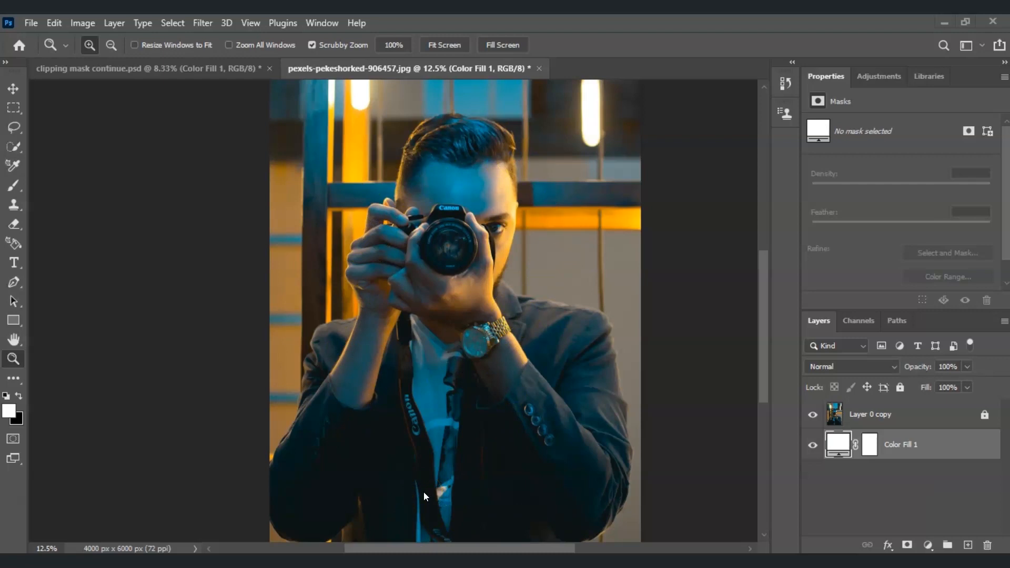
# - Unlock the photo layer, Layer 0 copy
pyautogui.click(889, 416)
pyautogui.click(982, 417)
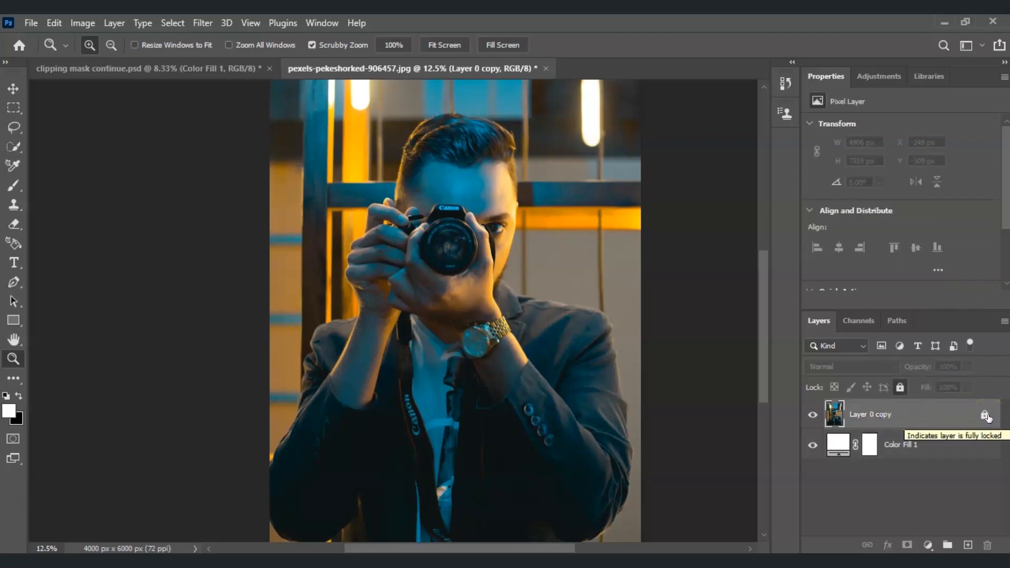
pyautogui.click(985, 417)
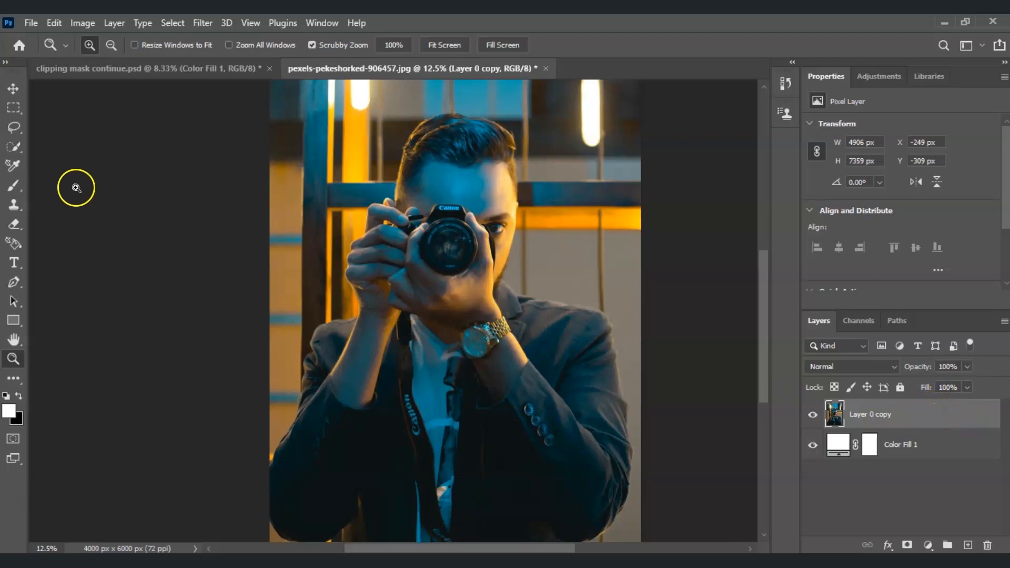
# - Cut out the man with Select Subject and output the Select and Mask result as New Layer with Layer Mask
pyautogui.click(13, 151)
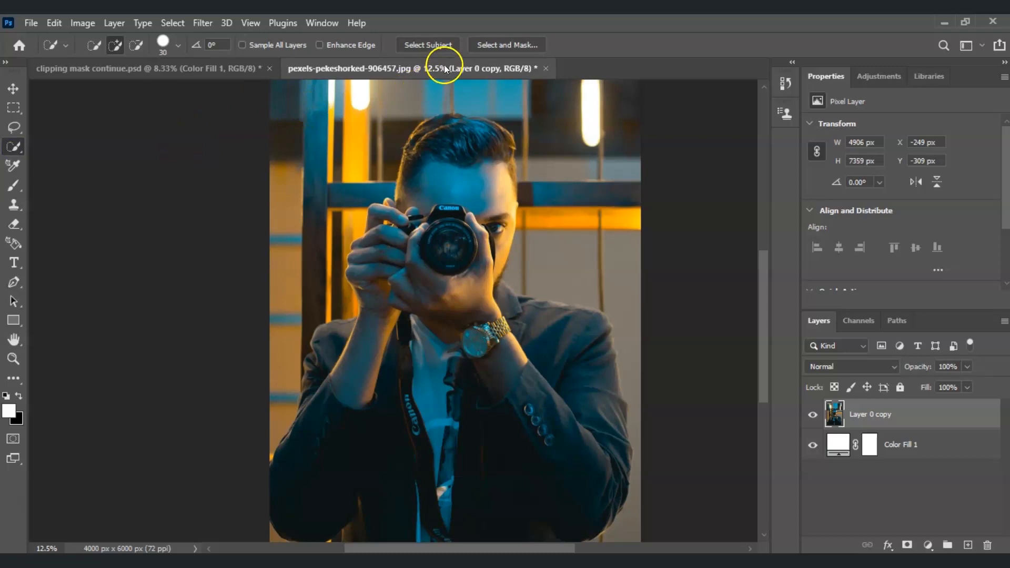
pyautogui.click(433, 47)
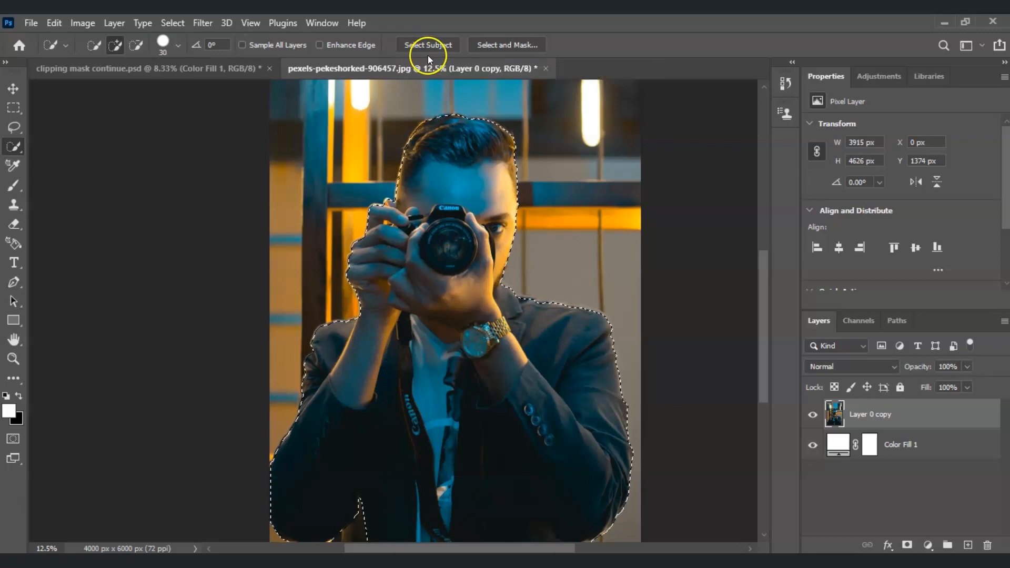
pyautogui.click(512, 45)
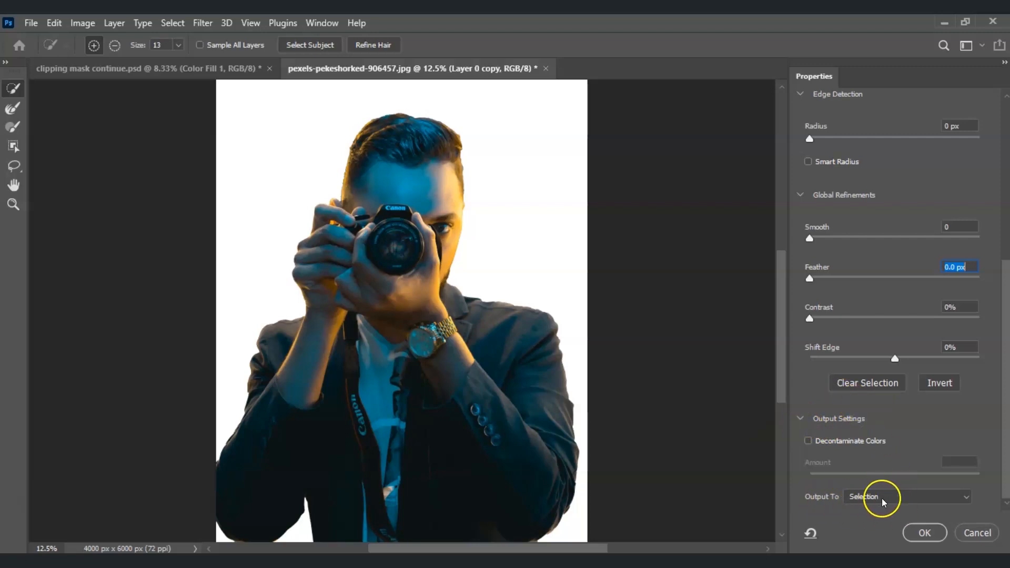
pyautogui.click(956, 497)
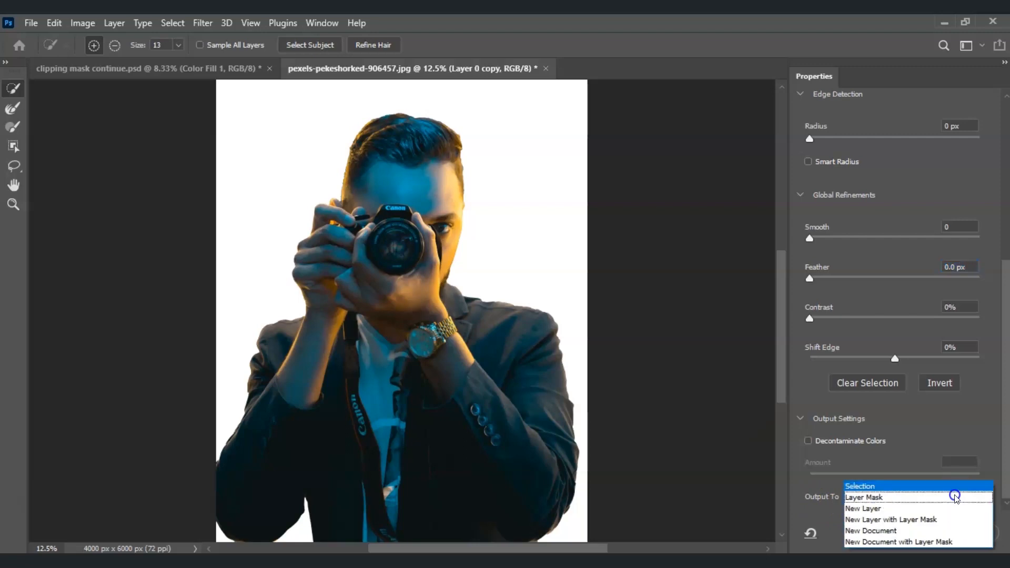
pyautogui.click(939, 521)
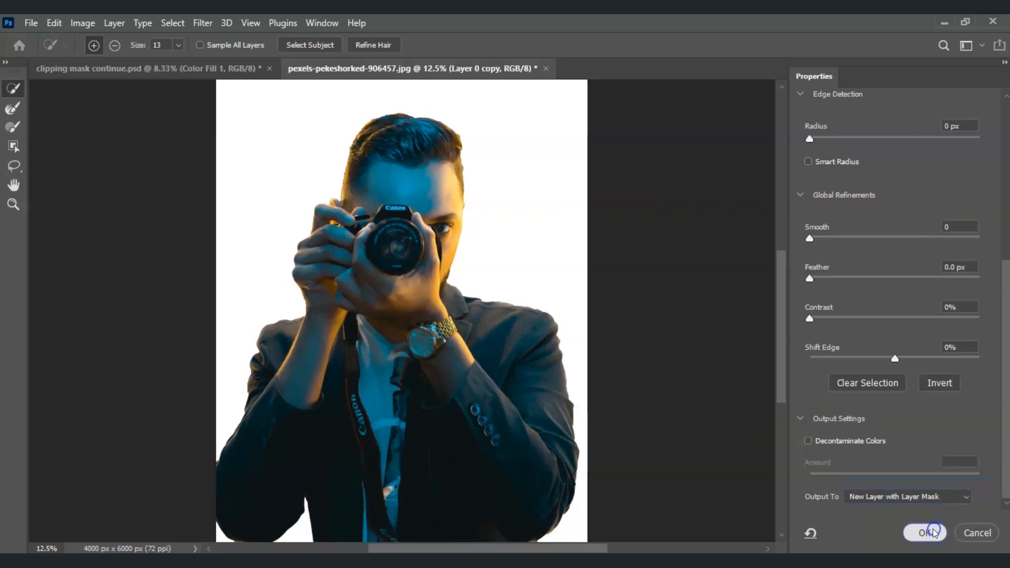
pyautogui.click(933, 529)
pyautogui.click(910, 517)
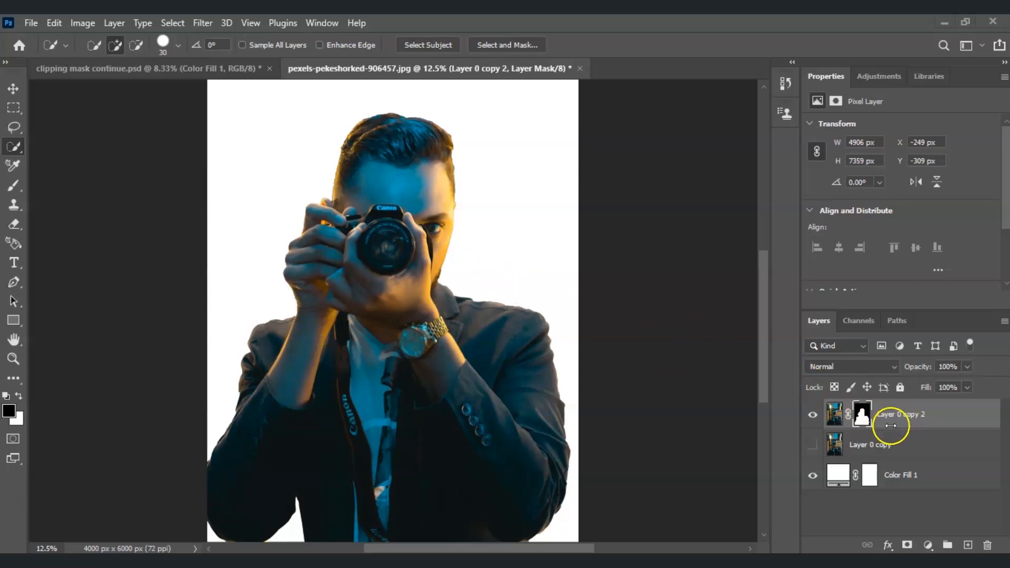
# - Draw a light-blue ellipse without stroke, about 3188 by 3048 px, behind the man and directly above the hidden Layer 0 copy
pyautogui.click(884, 448)
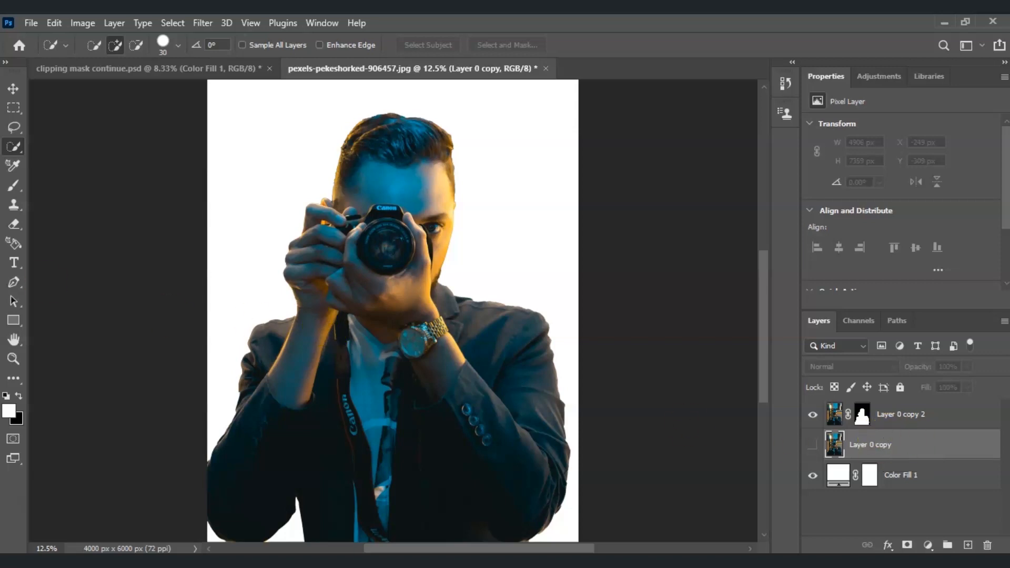
pyautogui.click(16, 320)
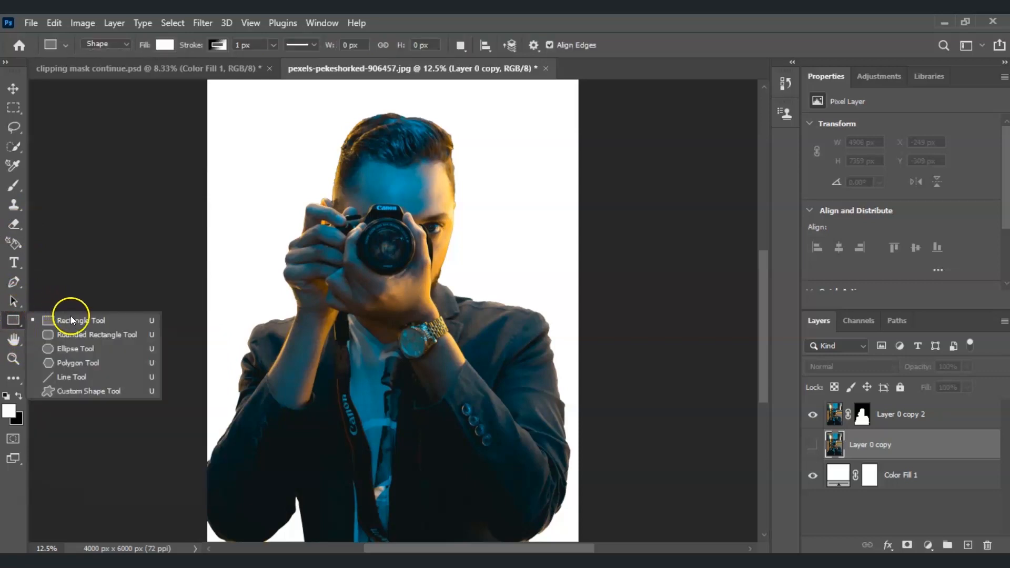
pyautogui.click(86, 349)
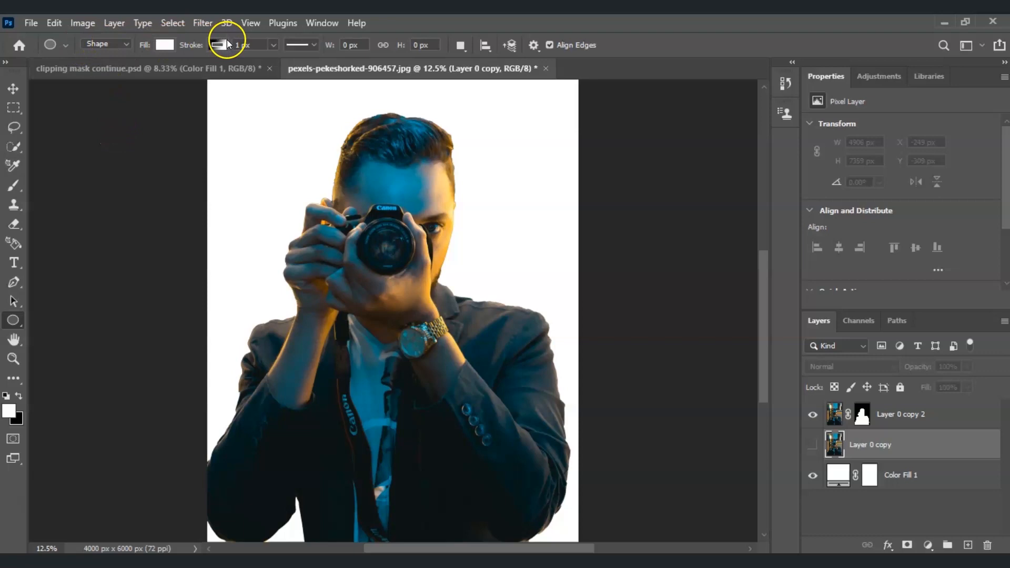
pyautogui.click(171, 44)
pyautogui.click(111, 125)
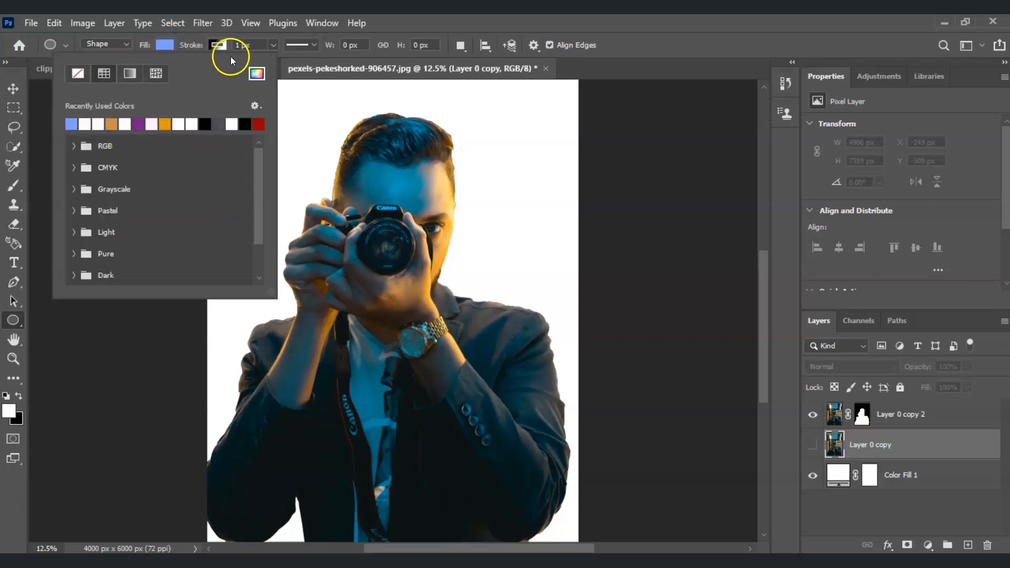
pyautogui.click(218, 45)
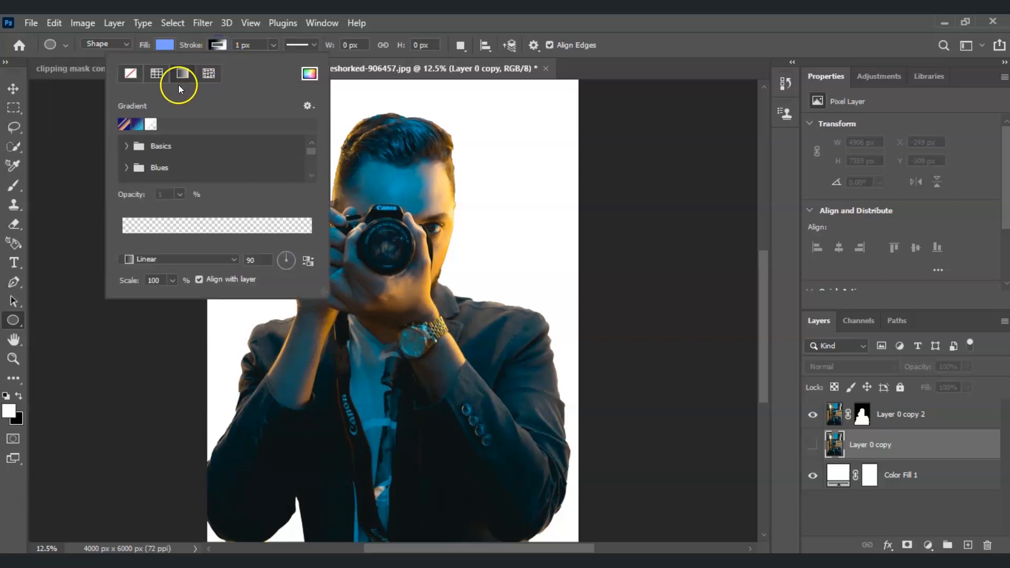
pyautogui.click(132, 73)
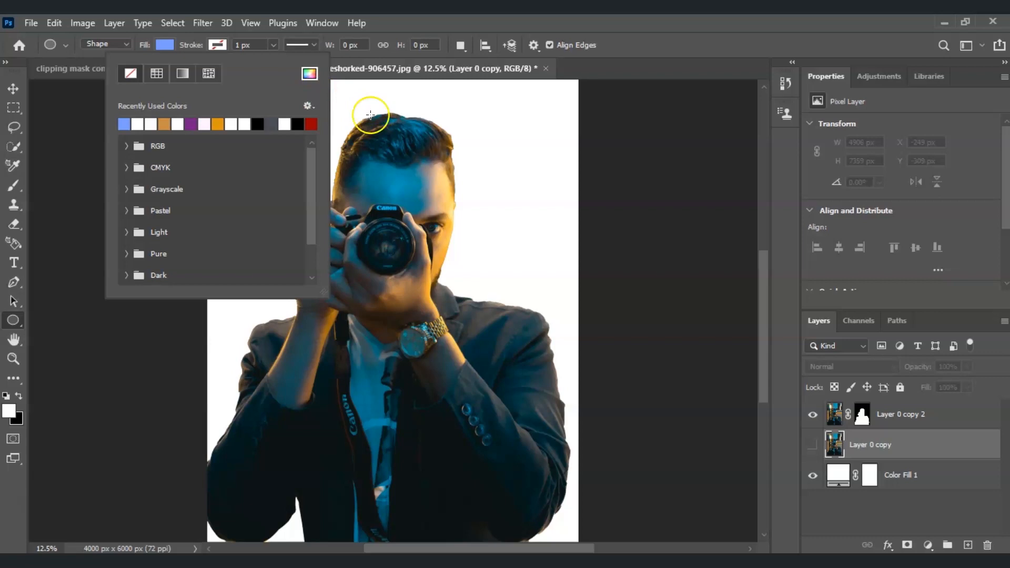
pyautogui.moveTo(502, 126); pyautogui.dragTo(207, 409)
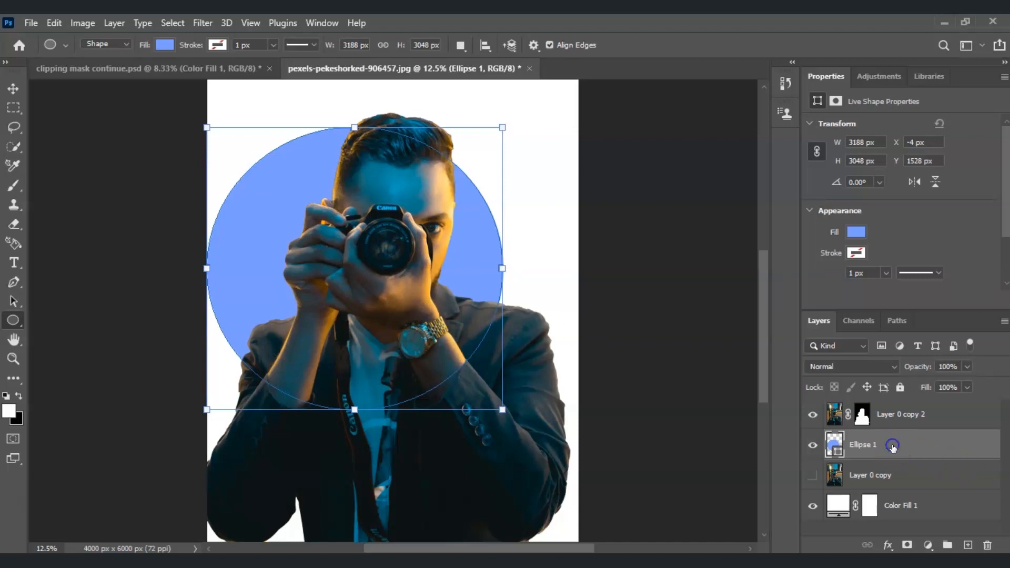
# - Enlarge the ellipse to about 4004 by 3656 px, spanning the canvas width, and move it down to about Y 2104 px
pyautogui.moveTo(502, 409); pyautogui.dragTo(569, 438)
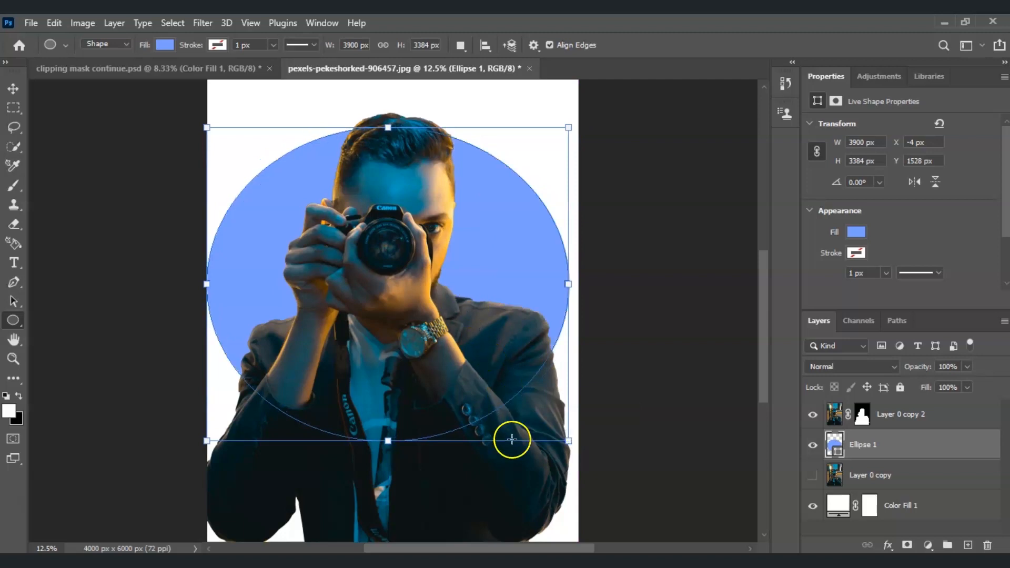
pyautogui.moveTo(390, 441); pyautogui.dragTo(389, 465)
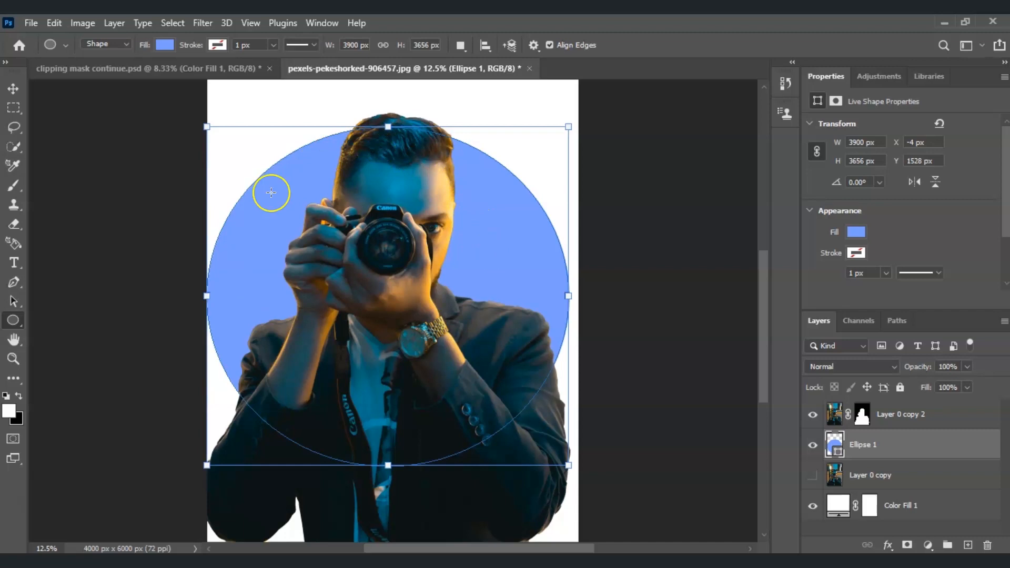
pyautogui.moveTo(577, 301); pyautogui.dragTo(579, 298)
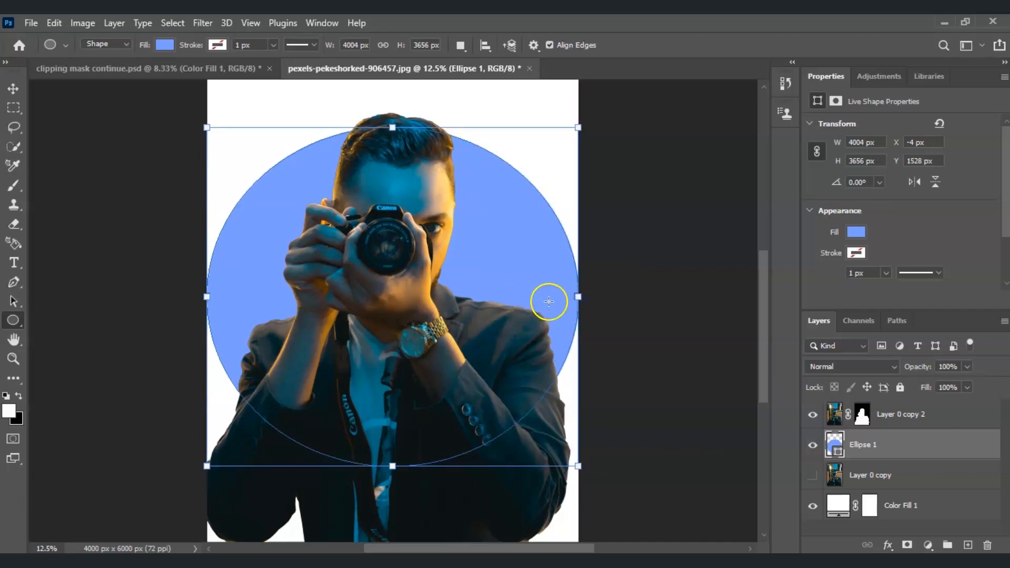
pyautogui.click(12, 89)
pyautogui.moveTo(299, 211); pyautogui.dragTo(298, 253)
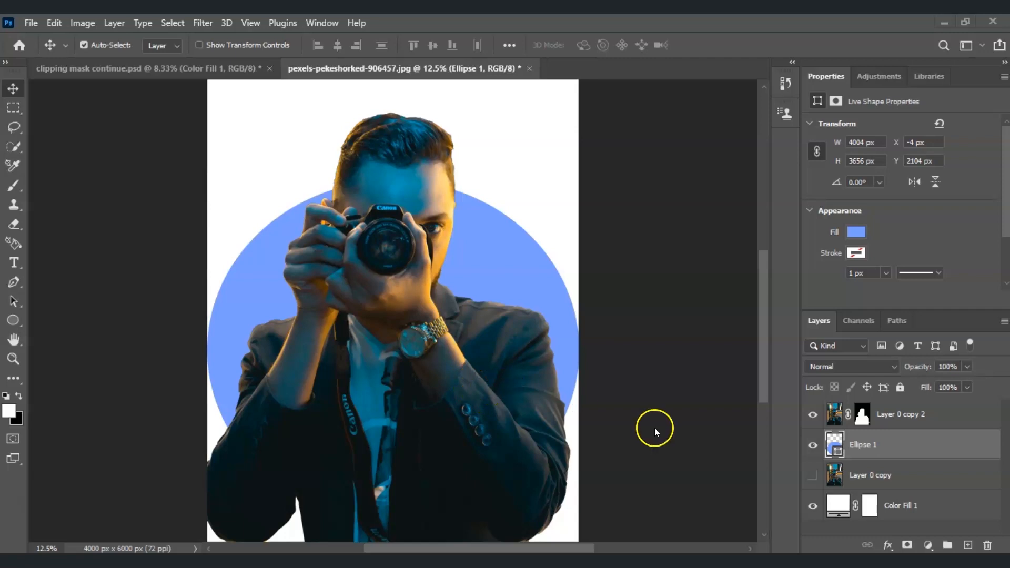
# - Clip the cut-out layer, Layer 0 copy 2, to the ellipse with a clipping mask
pyautogui.click(906, 420)
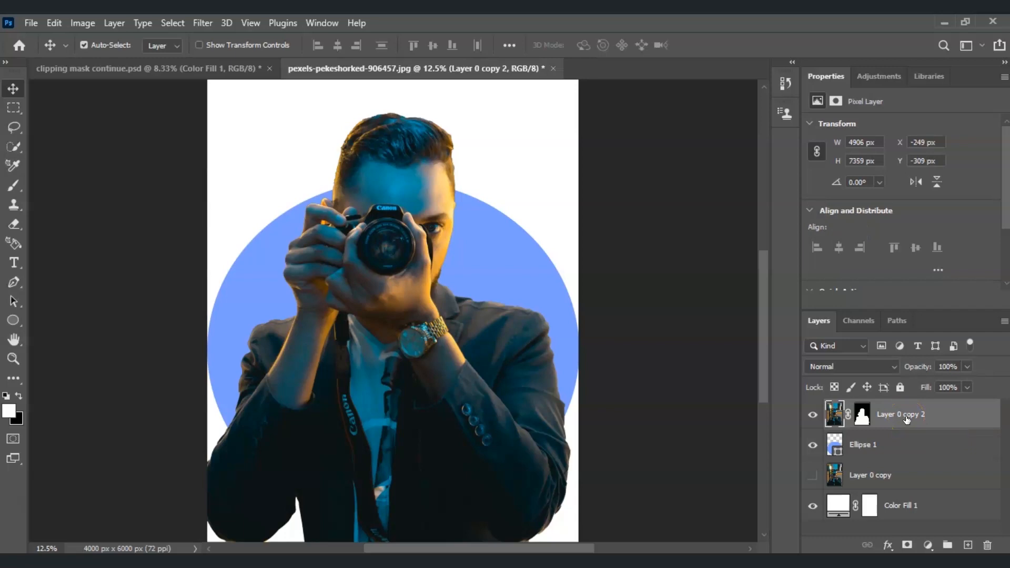
pyautogui.rightClick(906, 419)
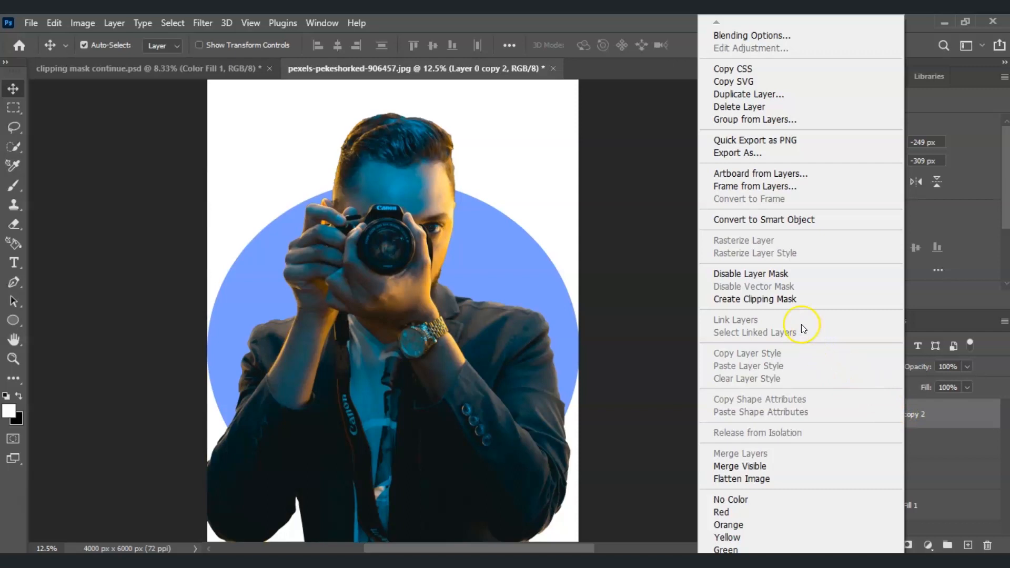
pyautogui.click(775, 303)
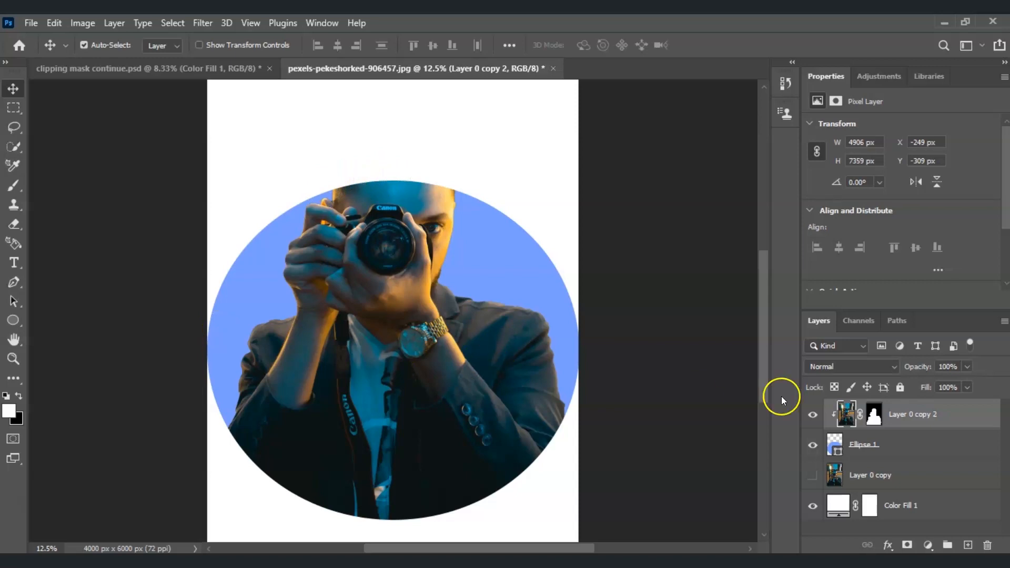
# - Duplicate the clipped cut-out layer as an unclipped copy above it
pyautogui.click(927, 416)
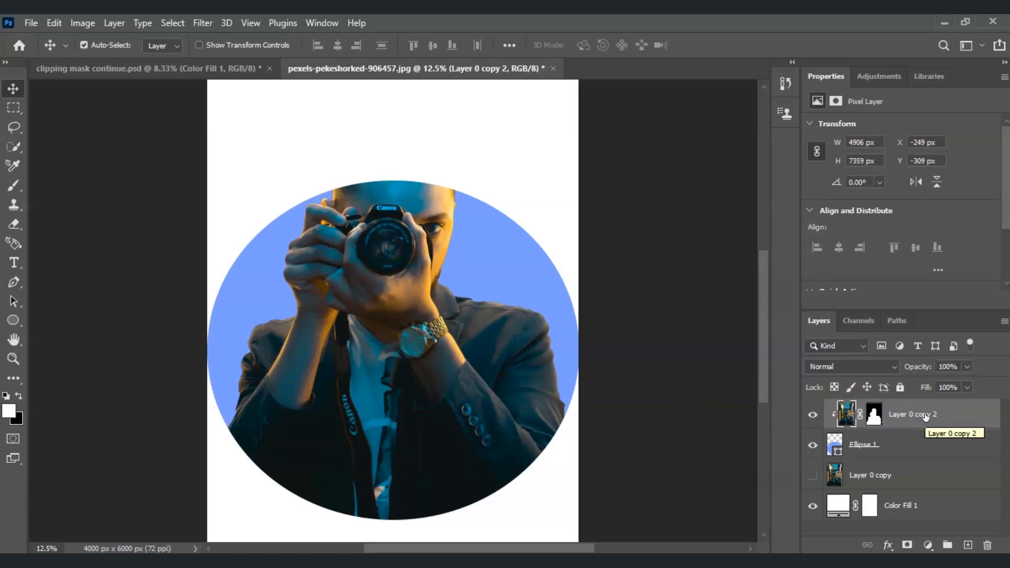
pyautogui.press('ctrl')
pyautogui.hotkey('ctrl', 'j')
pyautogui.moveTo(872, 448); pyautogui.dragTo(844, 474)
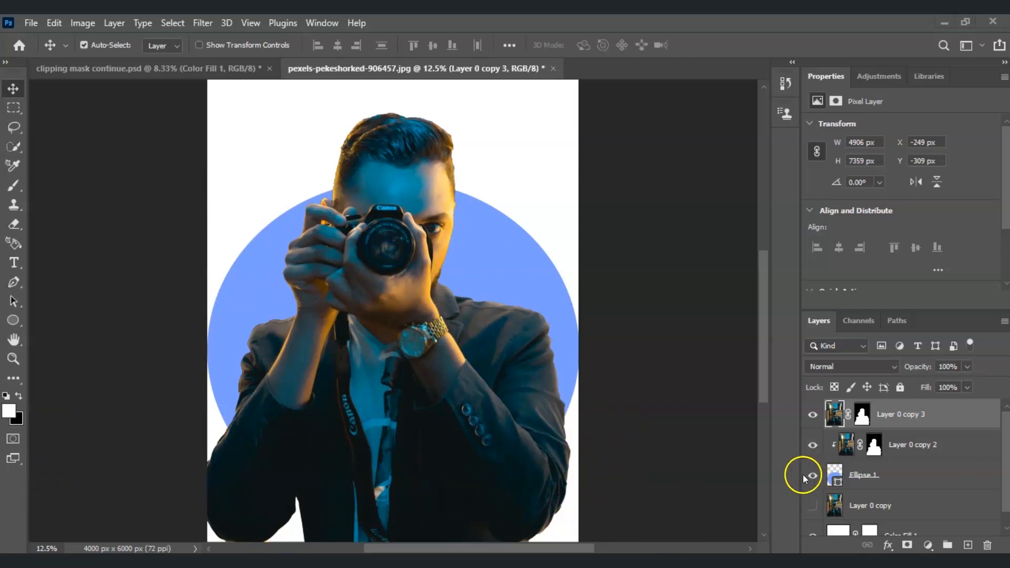
# - Paint black with a 143 px soft brush on the top copy's layer mask over the jacket outside the ellipse's lower edge
pyautogui.click(864, 421)
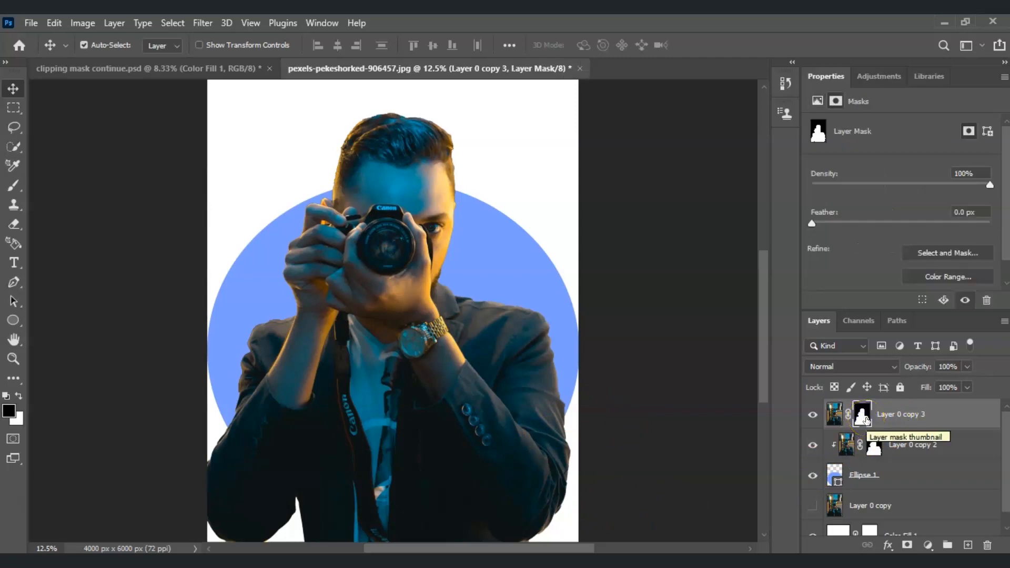
pyautogui.click(15, 188)
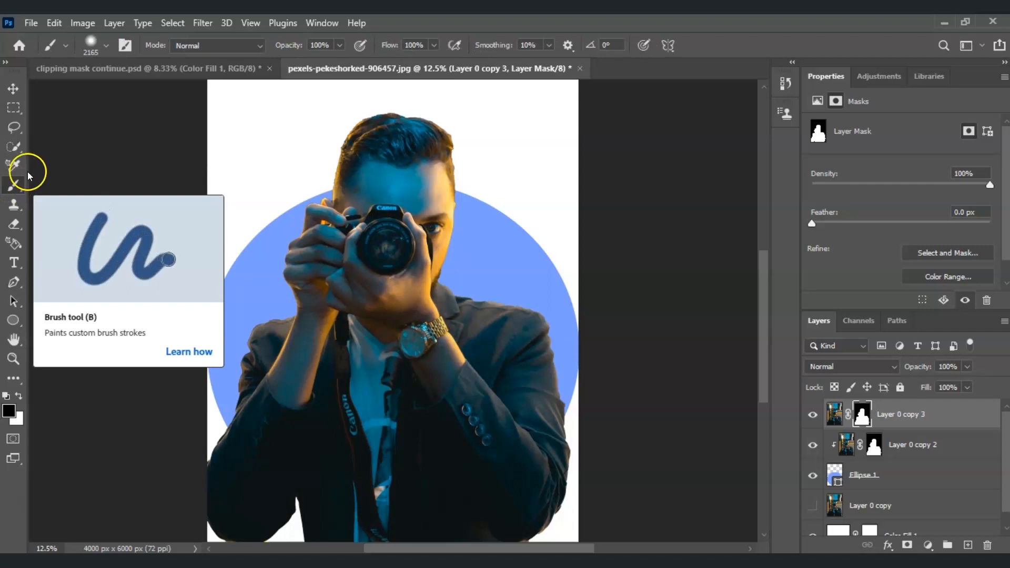
pyautogui.click(105, 46)
pyautogui.moveTo(160, 95)
pyautogui.mouseDown()
pyautogui.moveTo(98, 93)
pyautogui.moveTo(162, 103)
pyautogui.moveTo(141, 99)
pyautogui.mouseUp()
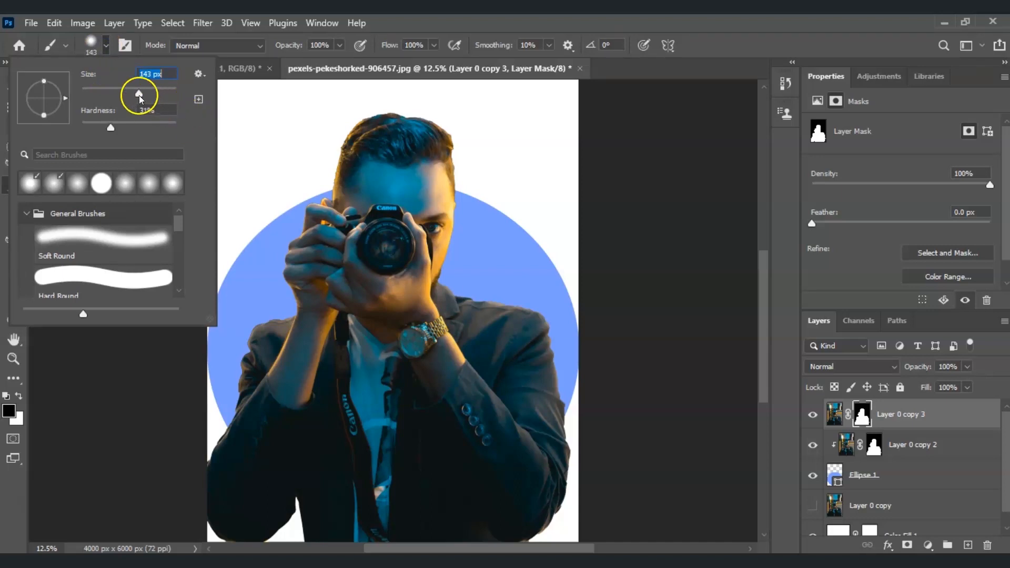
pyautogui.click(258, 157)
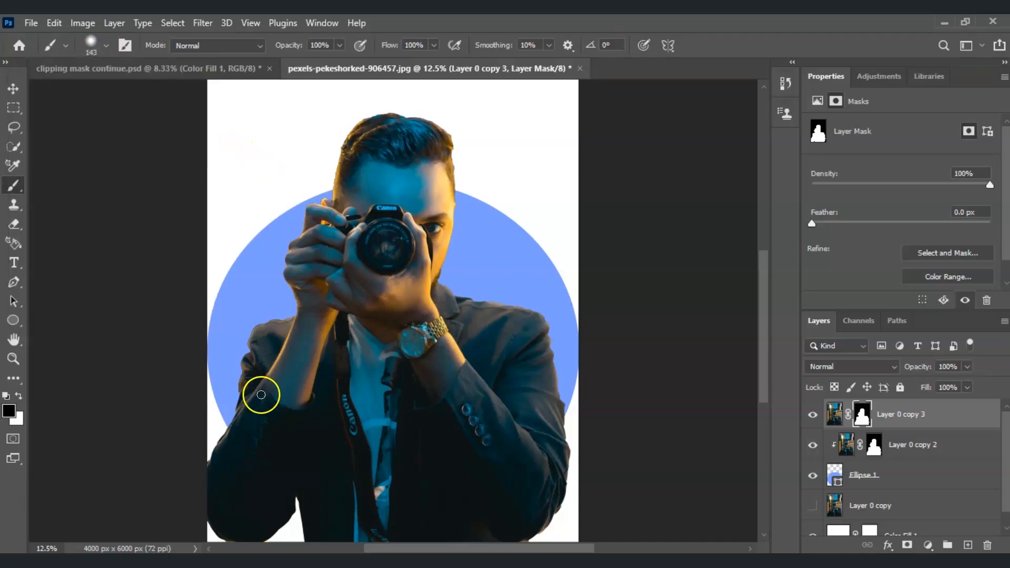
pyautogui.moveTo(207, 436)
pyautogui.mouseDown()
pyautogui.moveTo(251, 473)
pyautogui.moveTo(227, 492)
pyautogui.moveTo(218, 464)
pyautogui.moveTo(216, 486)
pyautogui.moveTo(241, 437)
pyautogui.moveTo(310, 518)
pyautogui.mouseUp()
pyautogui.moveTo(215, 459)
pyautogui.mouseDown()
pyautogui.moveTo(216, 449)
pyautogui.moveTo(336, 514)
pyautogui.moveTo(365, 505)
pyautogui.moveTo(406, 533)
pyautogui.moveTo(221, 508)
pyautogui.moveTo(309, 518)
pyautogui.moveTo(244, 500)
pyautogui.moveTo(231, 515)
pyautogui.moveTo(460, 521)
pyautogui.moveTo(242, 525)
pyautogui.mouseUp()
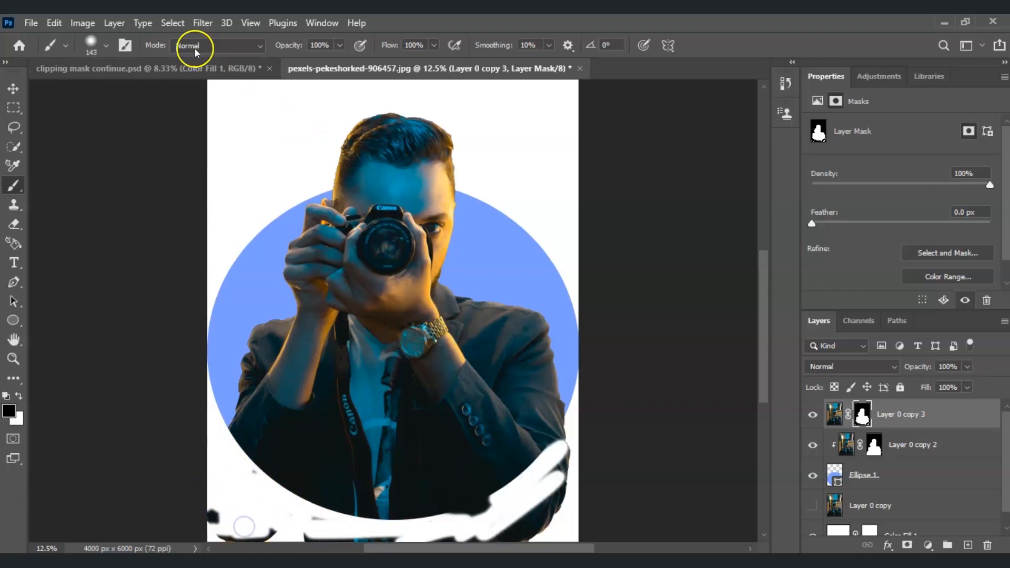
# - Enlarge the brush to 354 px and mask out the remaining jacket areas below the ellipse
pyautogui.click(105, 48)
pyautogui.moveTo(138, 95); pyautogui.dragTo(160, 95)
pyautogui.click(214, 393)
pyautogui.moveTo(201, 536)
pyautogui.mouseDown()
pyautogui.moveTo(212, 500)
pyautogui.moveTo(231, 515)
pyautogui.moveTo(410, 516)
pyautogui.moveTo(437, 541)
pyautogui.moveTo(590, 499)
pyautogui.moveTo(572, 410)
pyautogui.moveTo(440, 532)
pyautogui.moveTo(572, 433)
pyautogui.moveTo(467, 500)
pyautogui.moveTo(591, 384)
pyautogui.moveTo(465, 502)
pyautogui.mouseUp()
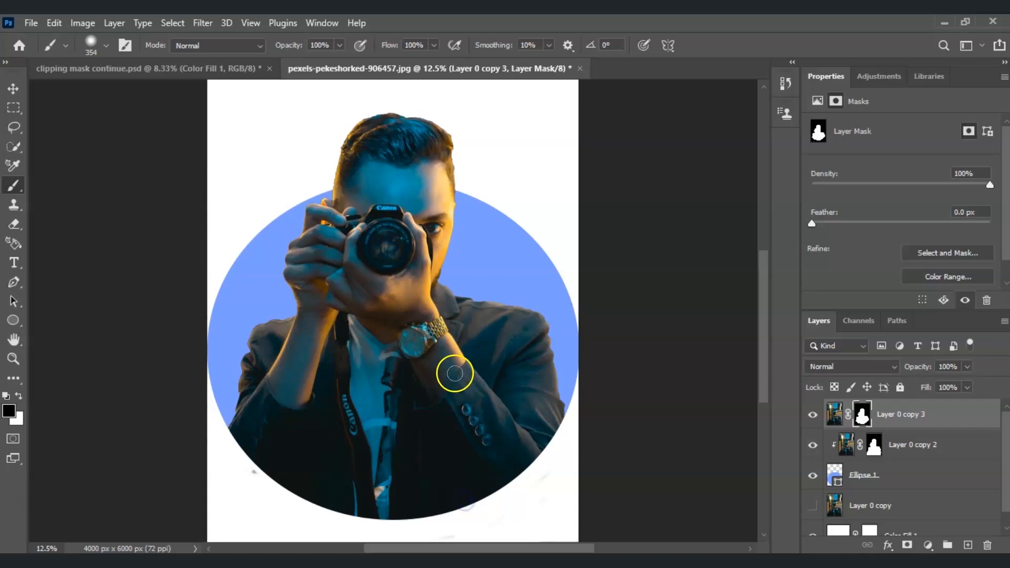
pyautogui.moveTo(467, 432); pyautogui.dragTo(481, 457)
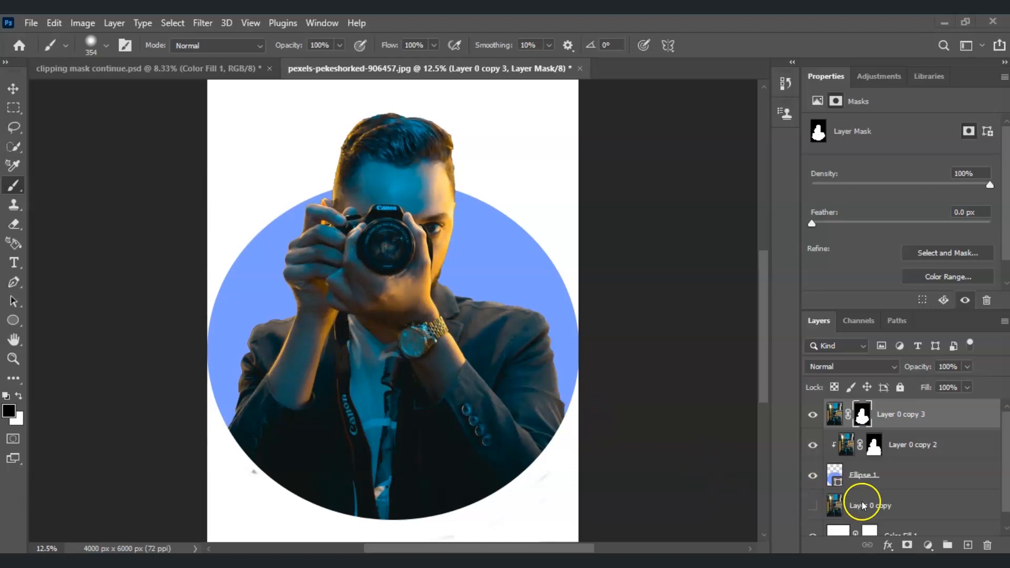
# - Change the ellipse's fill colour to a dark golden yellow
pyautogui.click(856, 481)
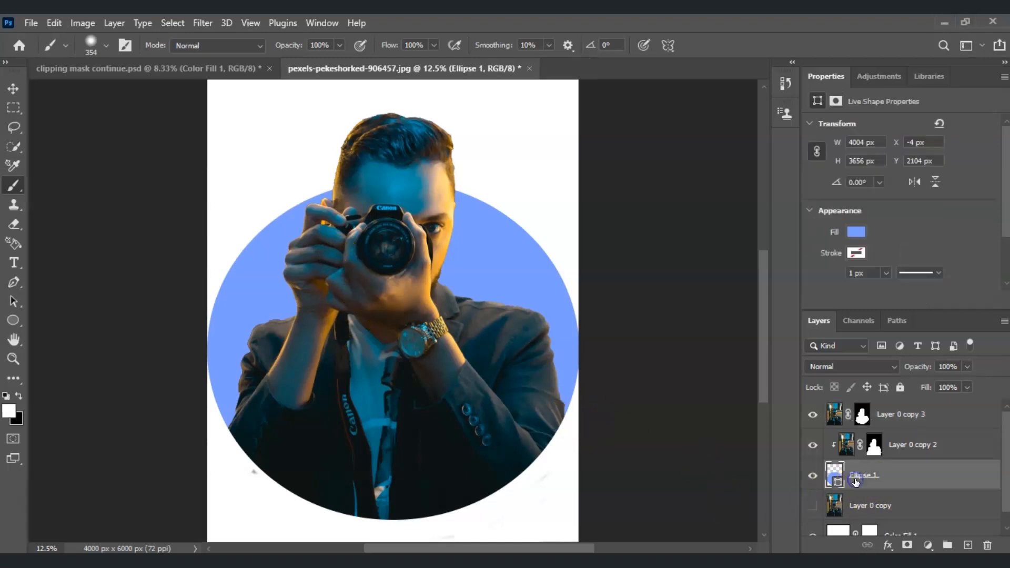
pyautogui.doubleClick(833, 477)
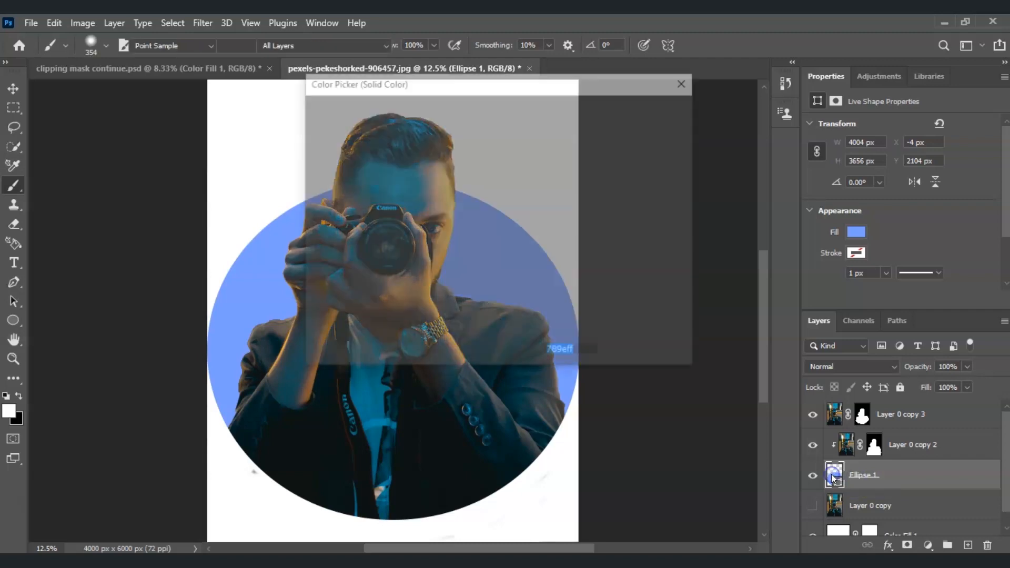
pyautogui.click(377, 232)
pyautogui.moveTo(377, 232)
pyautogui.mouseDown()
pyautogui.moveTo(345, 151)
pyautogui.moveTo(425, 241)
pyautogui.moveTo(383, 277)
pyautogui.moveTo(415, 215)
pyautogui.mouseUp()
pyautogui.moveTo(515, 217); pyautogui.dragTo(515, 165)
pyautogui.moveTo(465, 192)
pyautogui.mouseDown()
pyautogui.moveTo(332, 181)
pyautogui.moveTo(325, 190)
pyautogui.moveTo(354, 193)
pyautogui.mouseUp()
pyautogui.moveTo(327, 180); pyautogui.dragTo(313, 196)
pyautogui.click(654, 110)
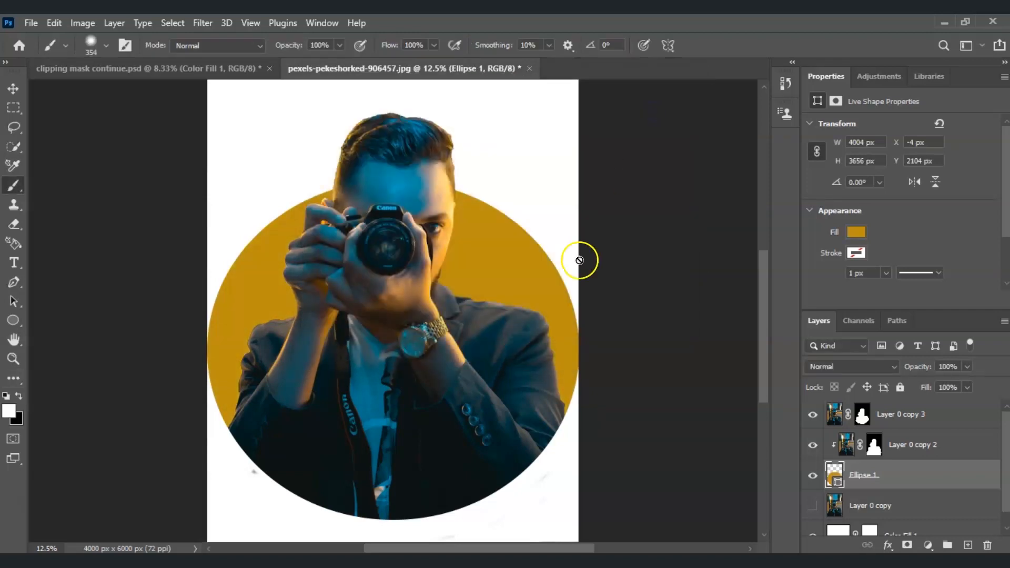